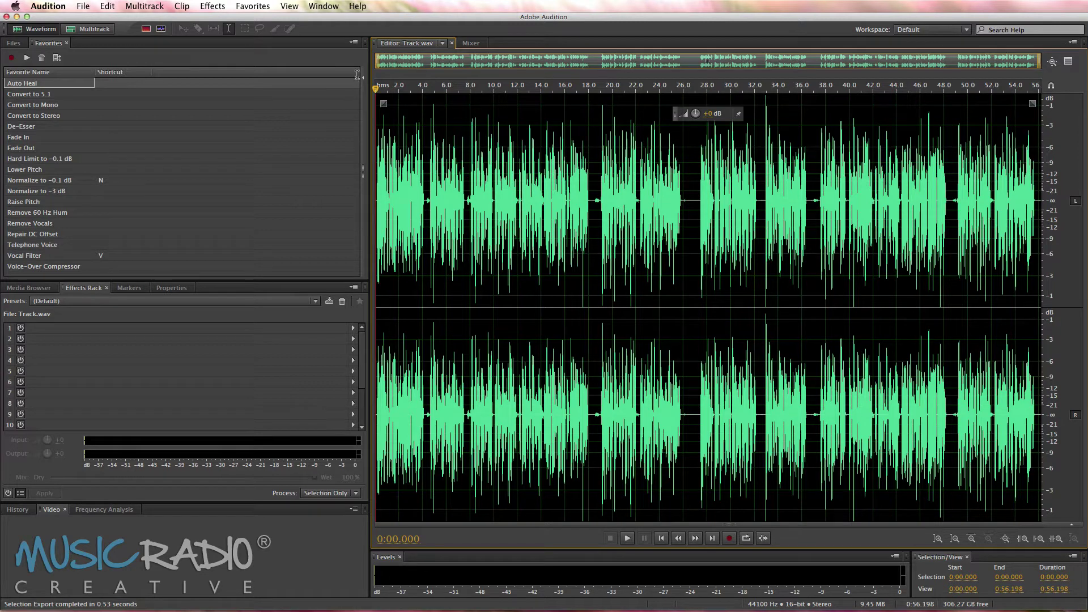
# - Apply the Convert to Mono favorite to Track.wav, then the Convert to Stereo favorite
pyautogui.click(34, 46)
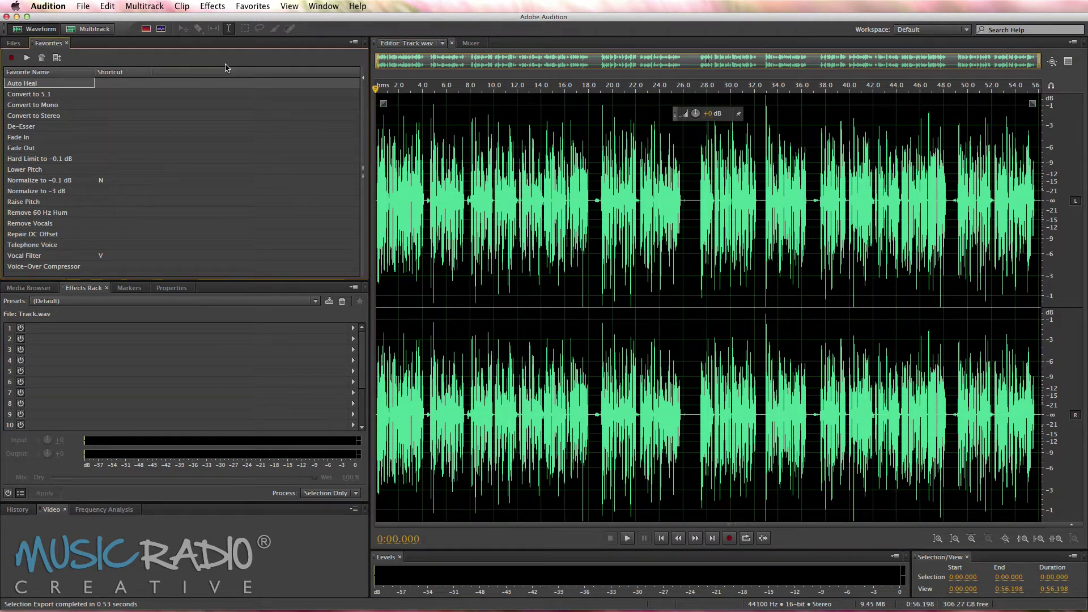
pyautogui.click(244, 7)
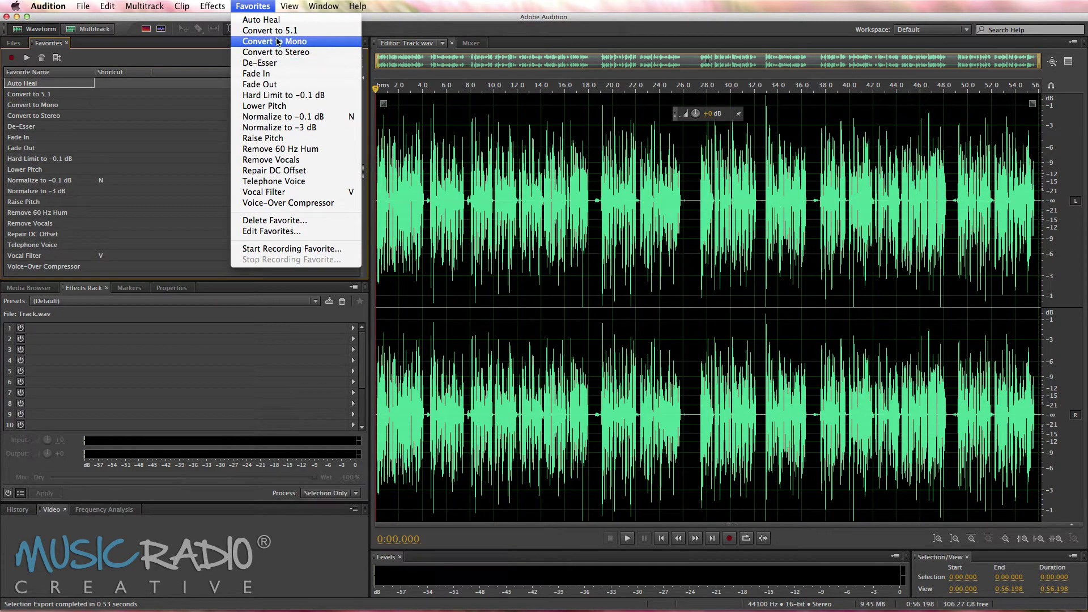
pyautogui.click(208, 212)
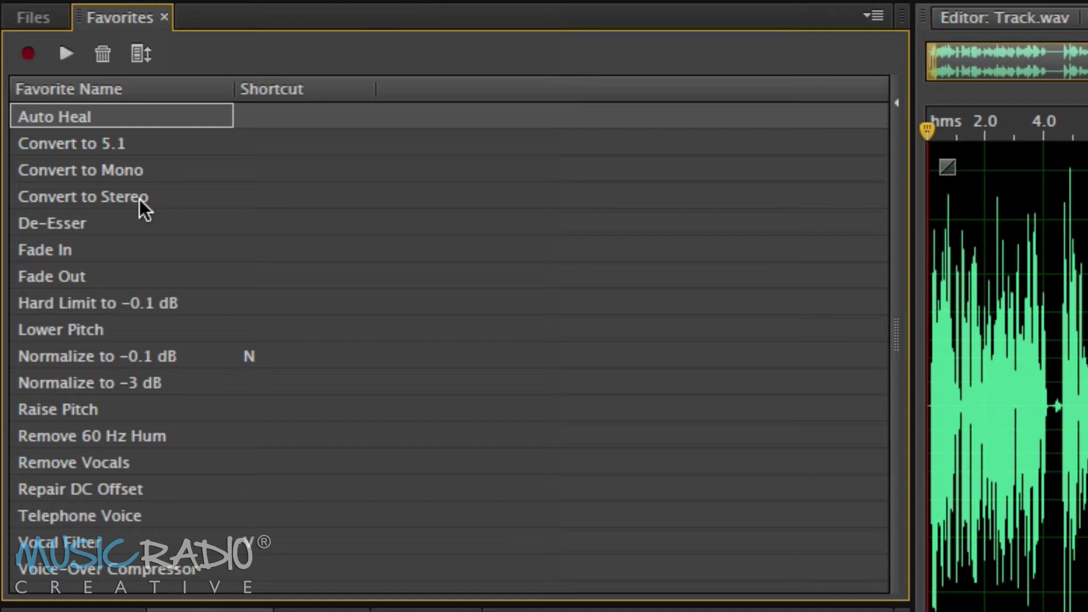
pyautogui.doubleClick(95, 170)
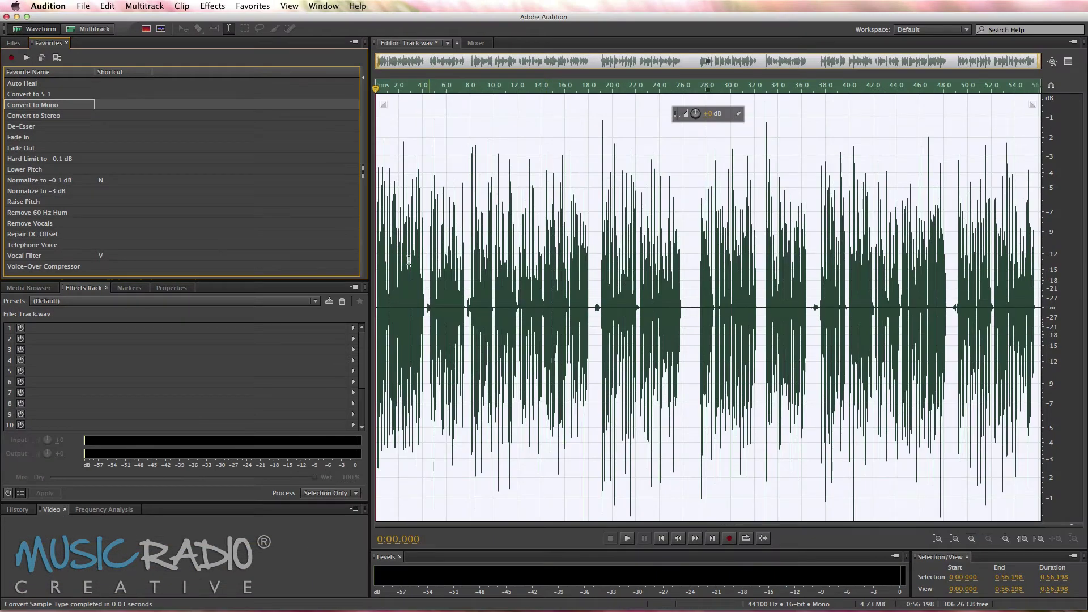
pyautogui.doubleClick(48, 118)
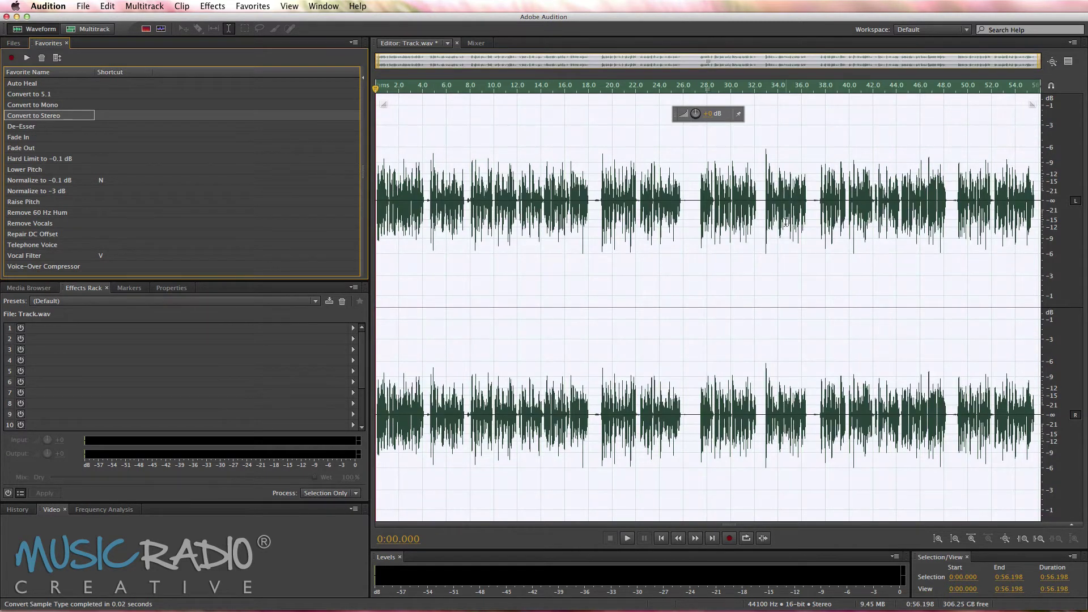
# - Apply the Fade In favorite to the first 0.136 s of Track.wav
pyautogui.click(426, 170)
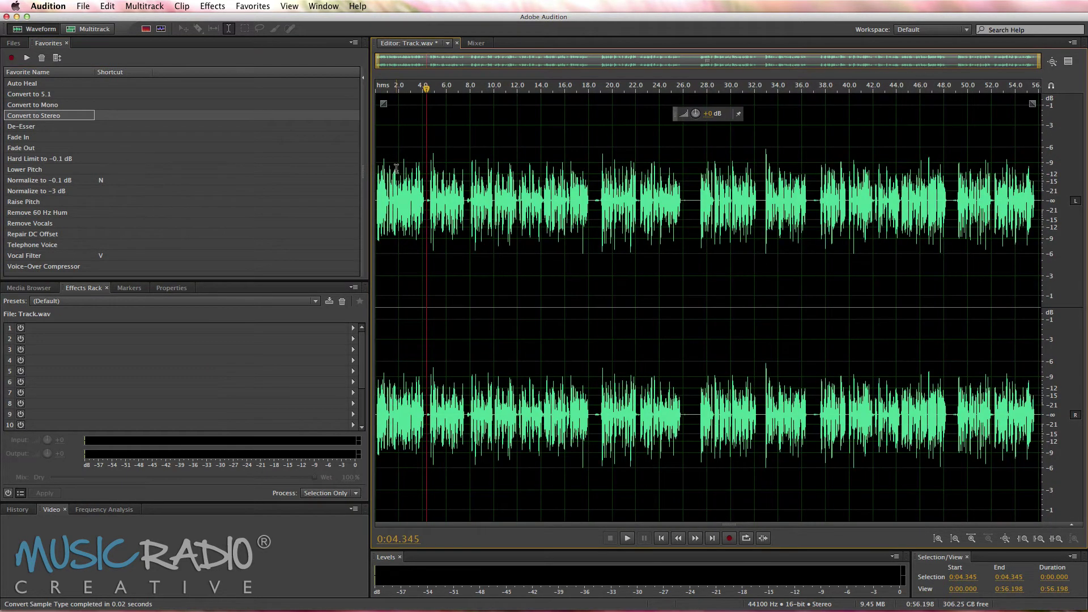
pyautogui.scroll(5, 392, 170)
pyautogui.moveTo(394, 170); pyautogui.dragTo(376, 170)
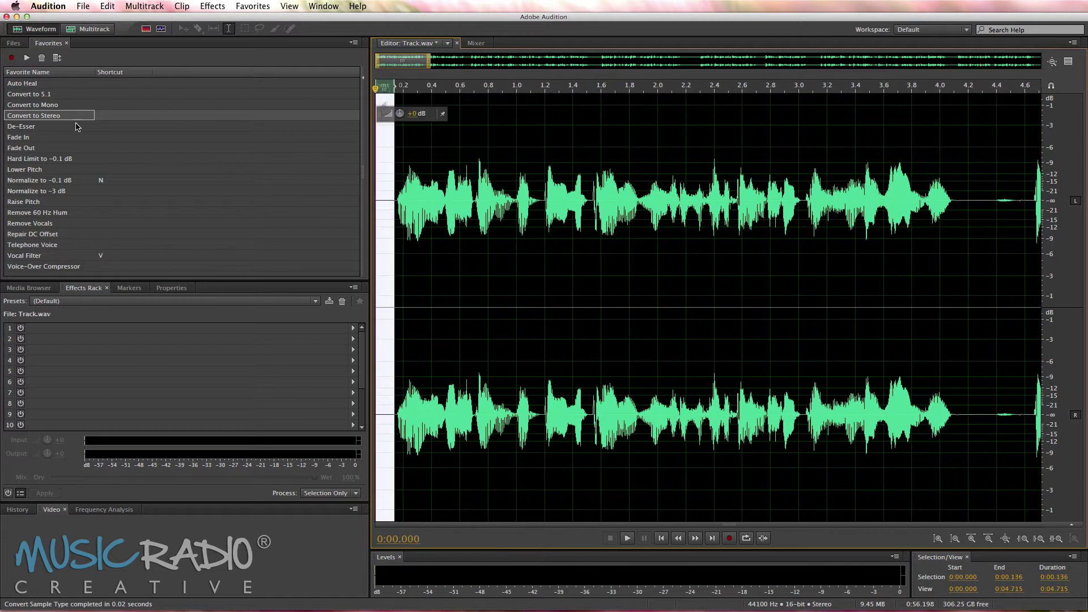
pyautogui.doubleClick(32, 137)
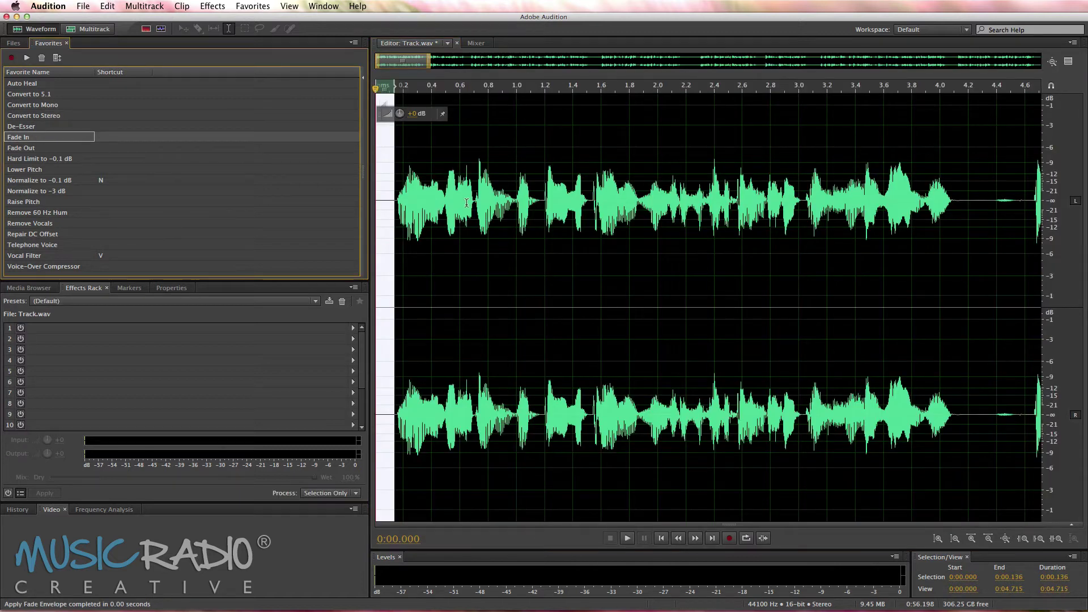
pyautogui.scroll(-5, 466, 203)
pyautogui.click(508, 218)
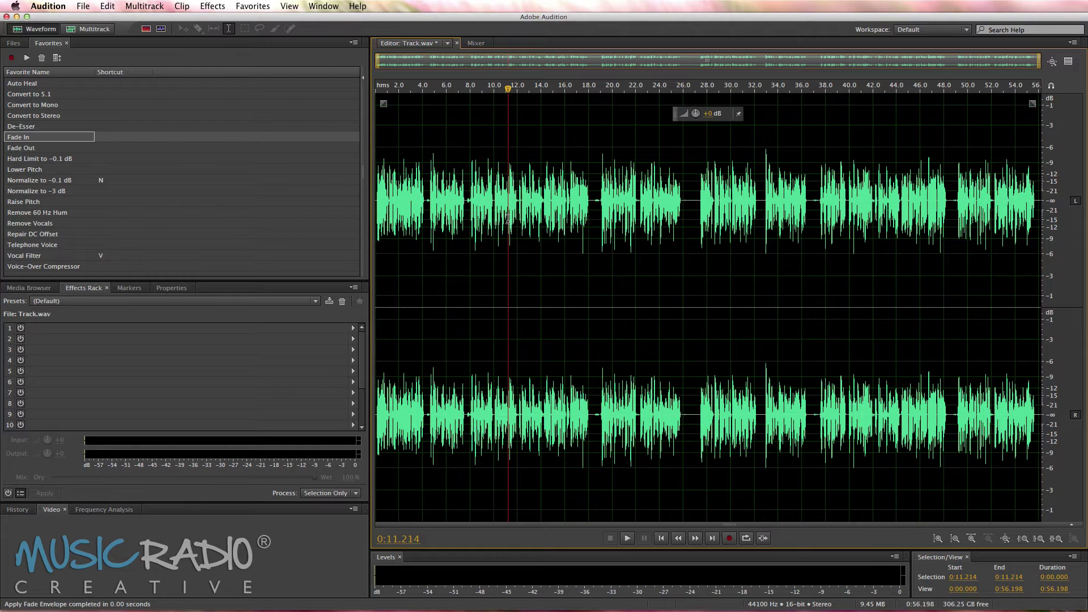
pyautogui.hotkey('ctrl', 'a')
# - Apply the Hard Limit to -0.1 dB favorite to the entire track
pyautogui.doubleClick(30, 158)
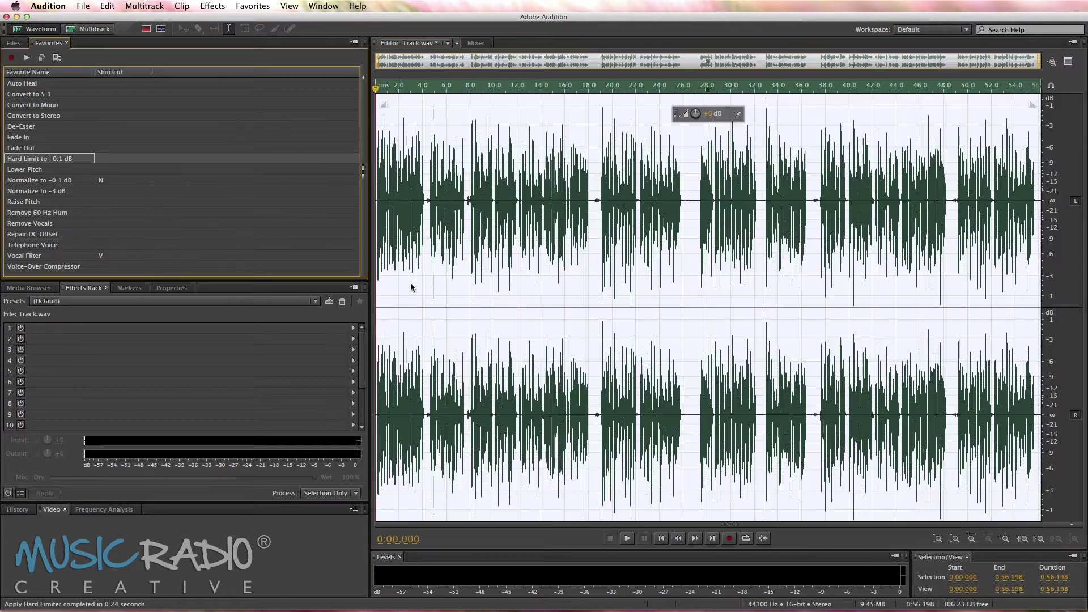
pyautogui.click(70, 182)
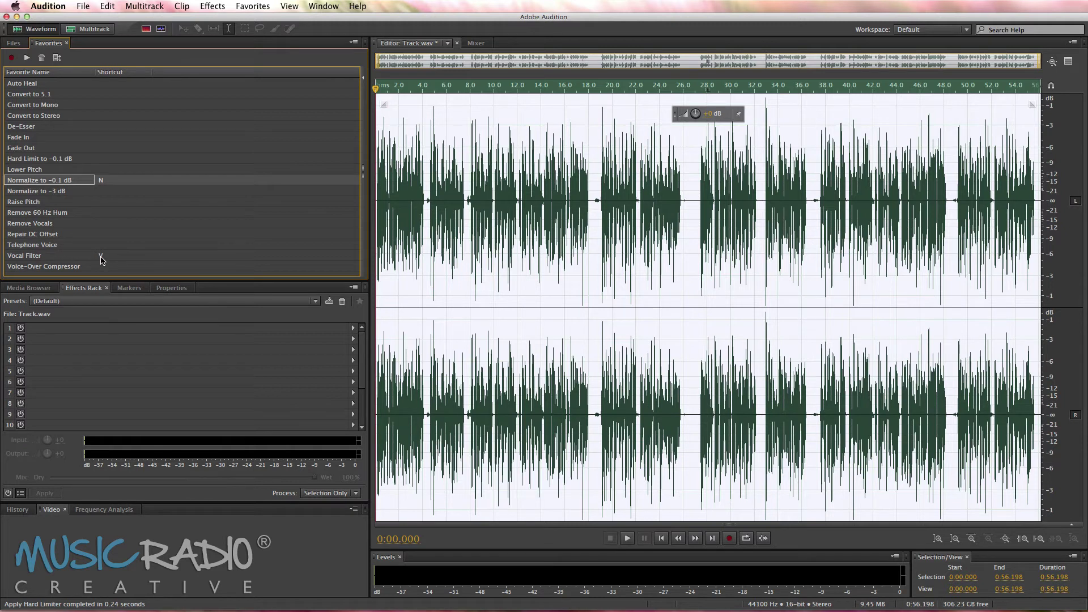
# - Run the Normalize to -0.1 dB favorite on the whole track via its N shortcut
pyautogui.press('n')
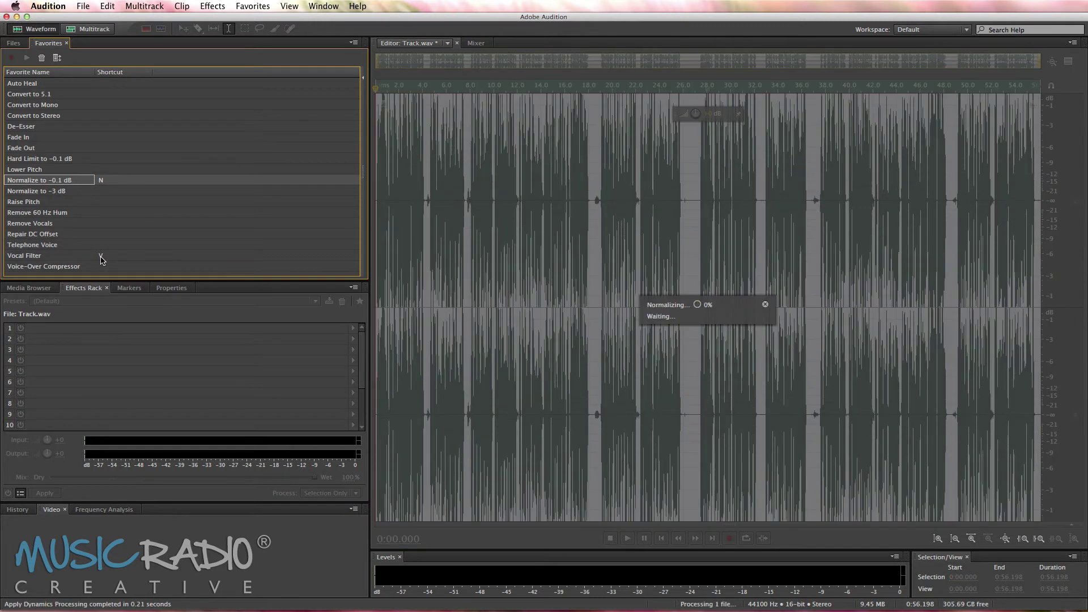